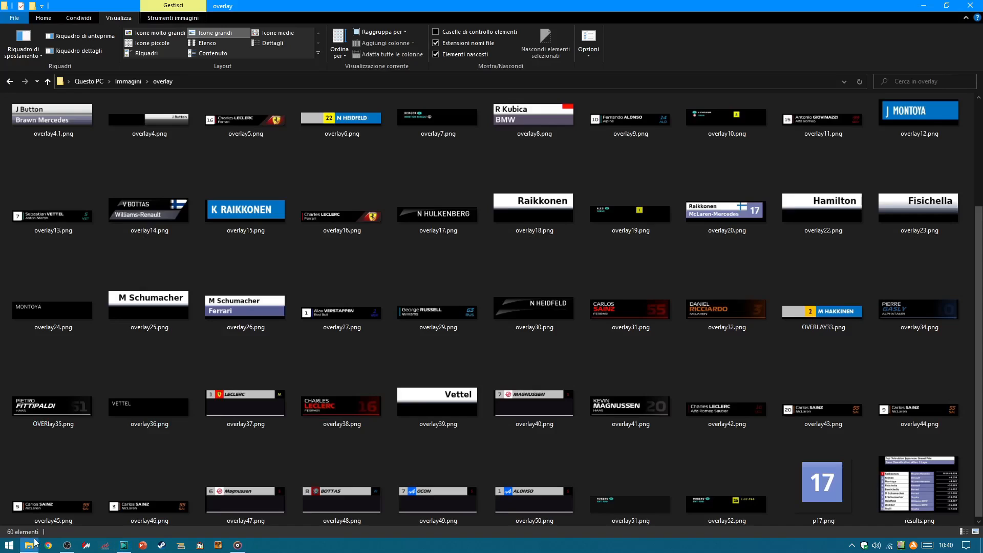
# Insert overlay49.png from the overlay folder into the VSDC project, sized about 474 × 182 px in the video's lower-left corner.
pyautogui.moveTo(448, 479); pyautogui.dragTo(274, 454)
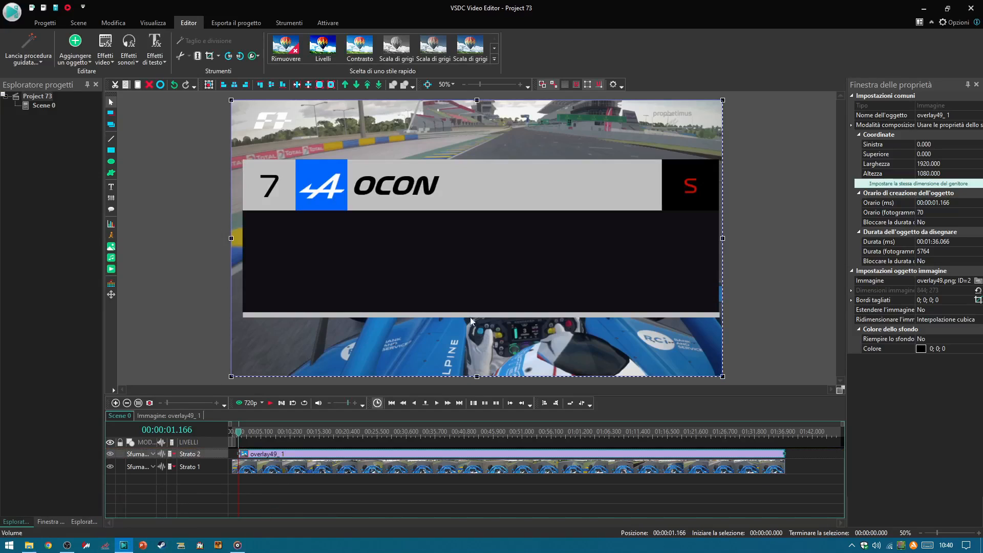
pyautogui.moveTo(724, 98); pyautogui.dragTo(305, 348)
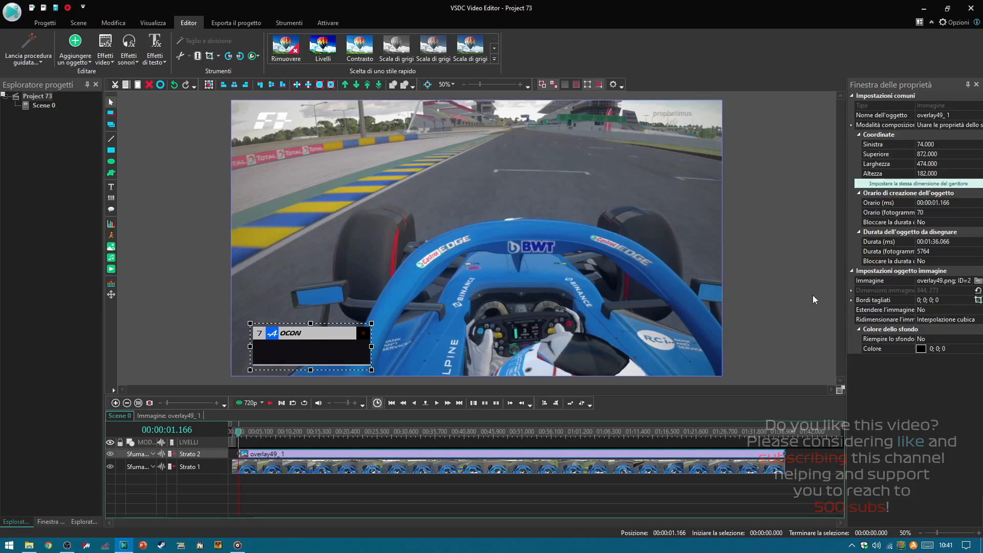
pyautogui.click(799, 297)
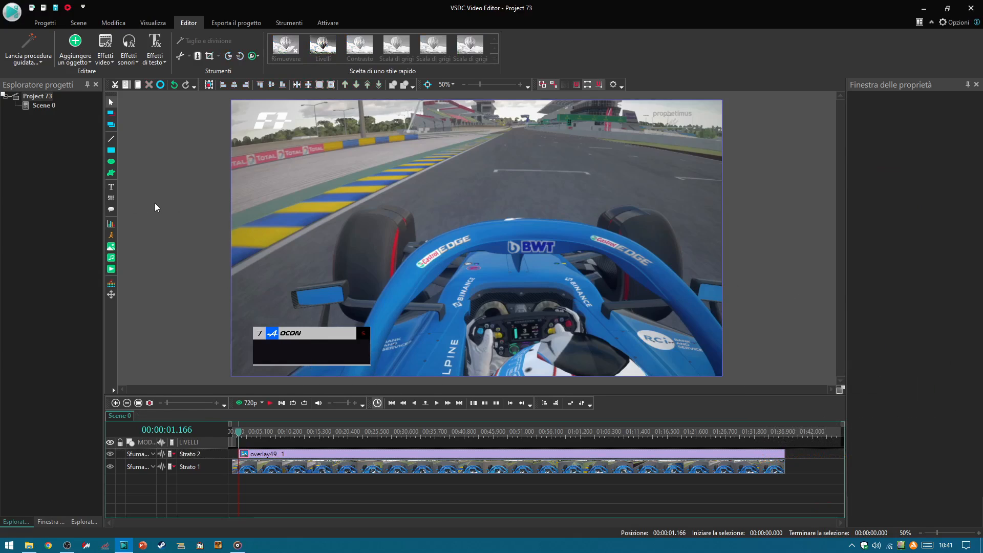
# Add a counter object about 462 × 98 px over the black area of the OCON banner.
pyautogui.click(110, 187)
pyautogui.click(125, 197)
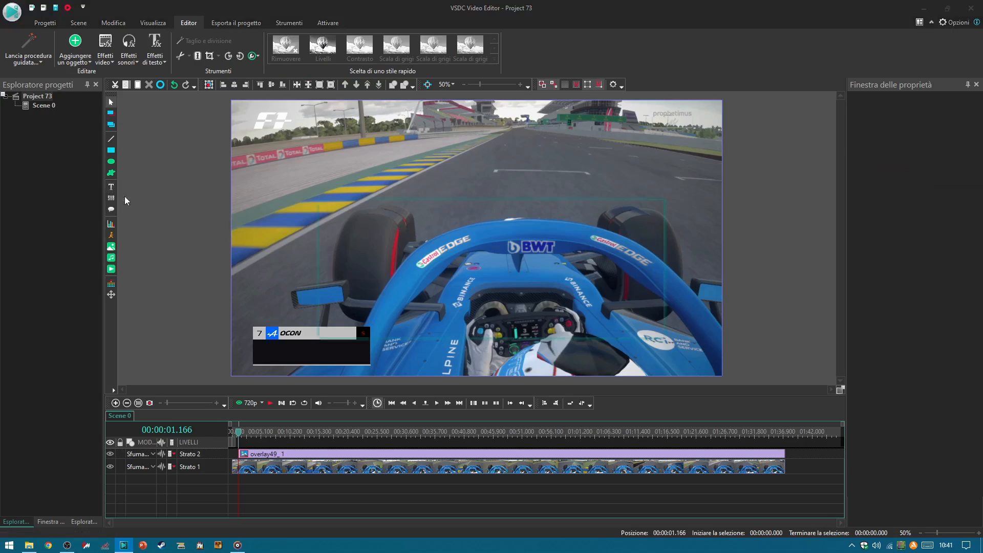
pyautogui.click(590, 323)
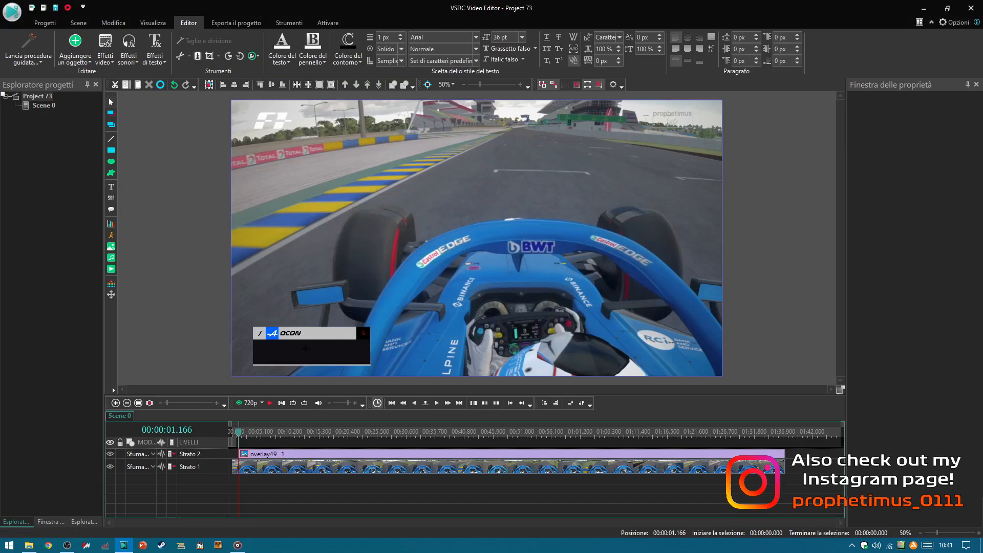
pyautogui.click(253, 340)
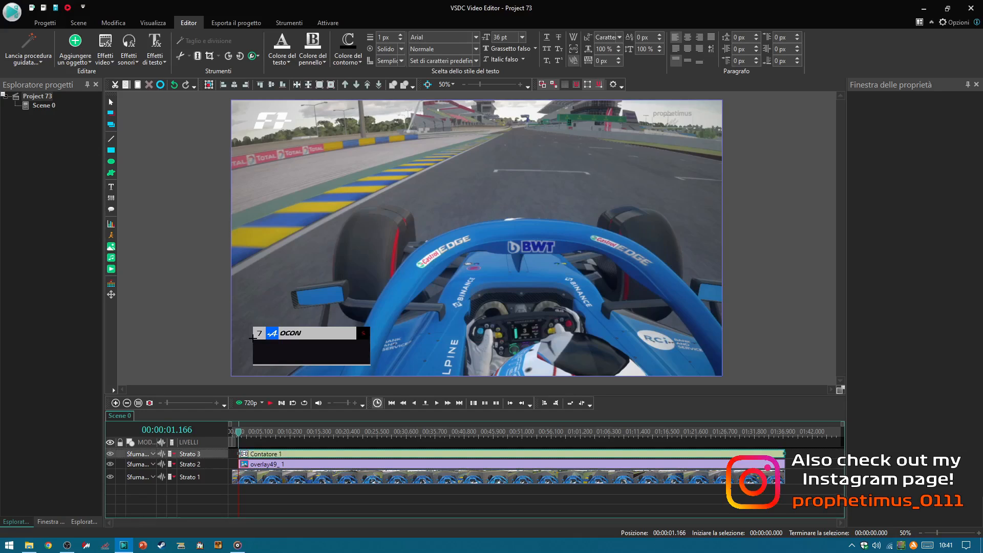
pyautogui.moveTo(277, 352); pyautogui.dragTo(371, 364)
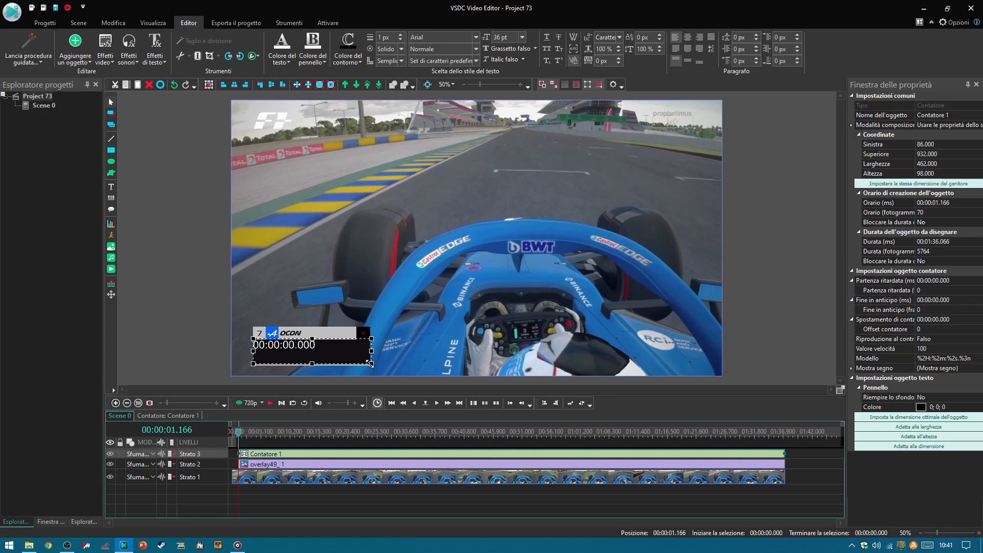
# Set the counter's format to total minutes, seconds and milliseconds with unpadded minutes, %M:%2s.%3n.
pyautogui.click(958, 359)
pyautogui.click(979, 359)
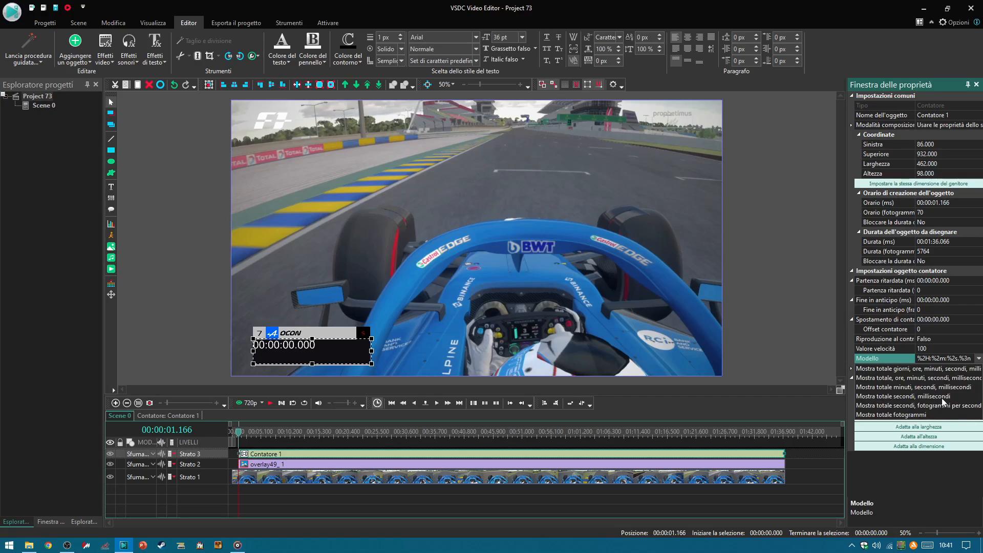
pyautogui.click(942, 388)
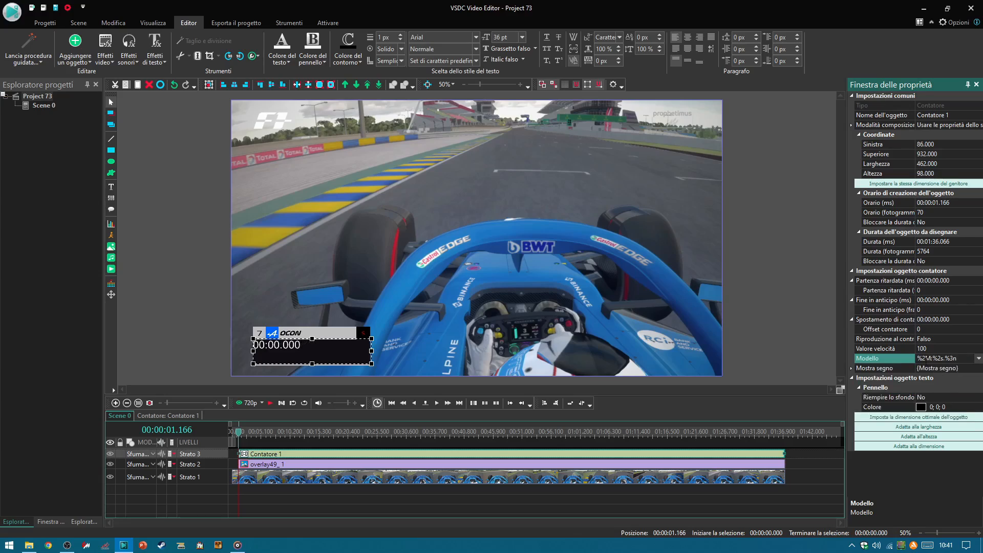
pyautogui.click(921, 359)
pyautogui.press('BackSpace')
# Style the counter text in italic Formula1 Display Regular and centre it vertically.
pyautogui.click(475, 35)
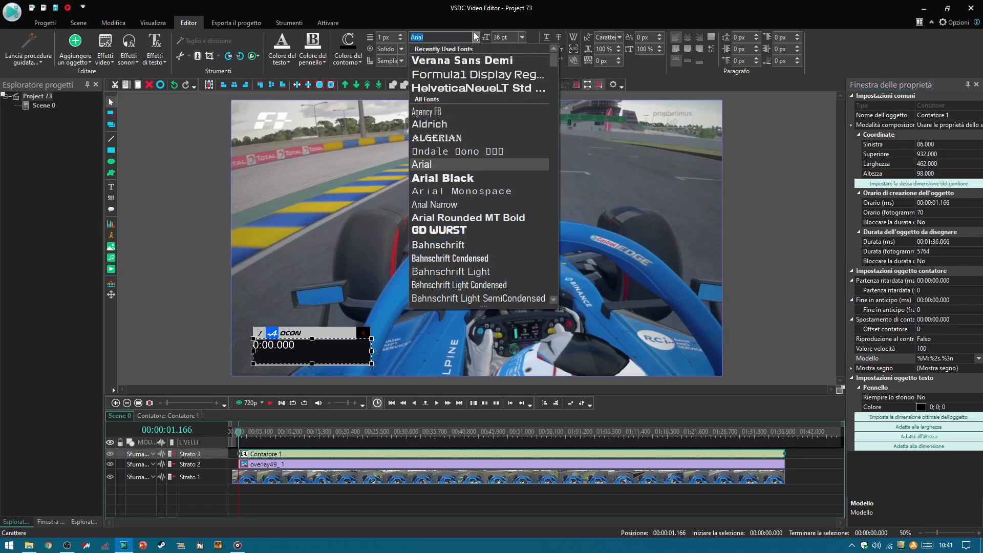
pyautogui.click(486, 76)
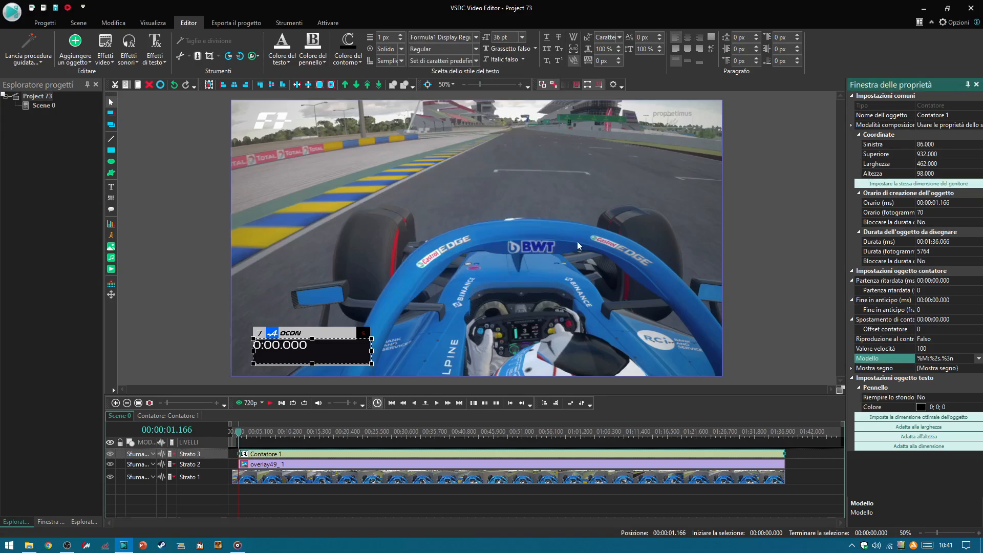
pyautogui.click(504, 60)
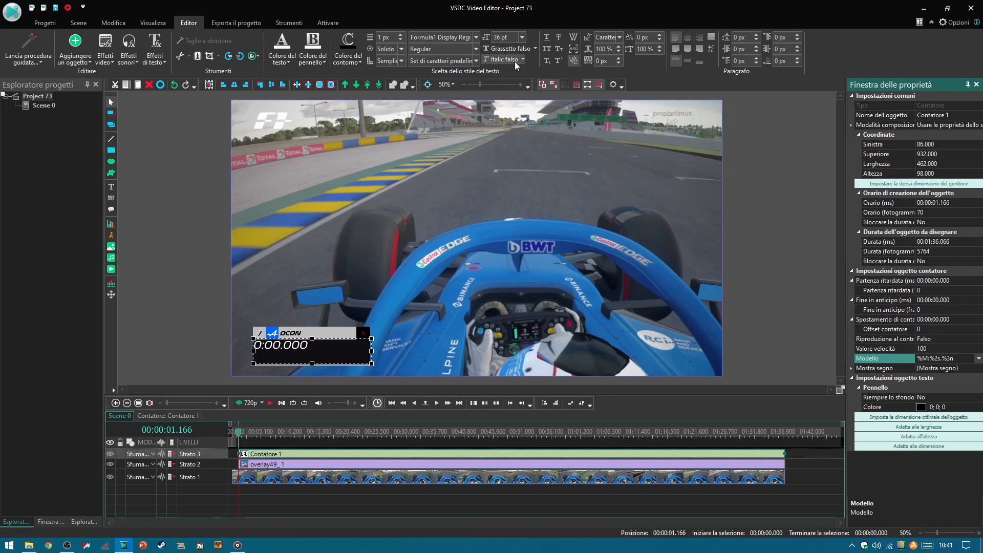
pyautogui.click(692, 61)
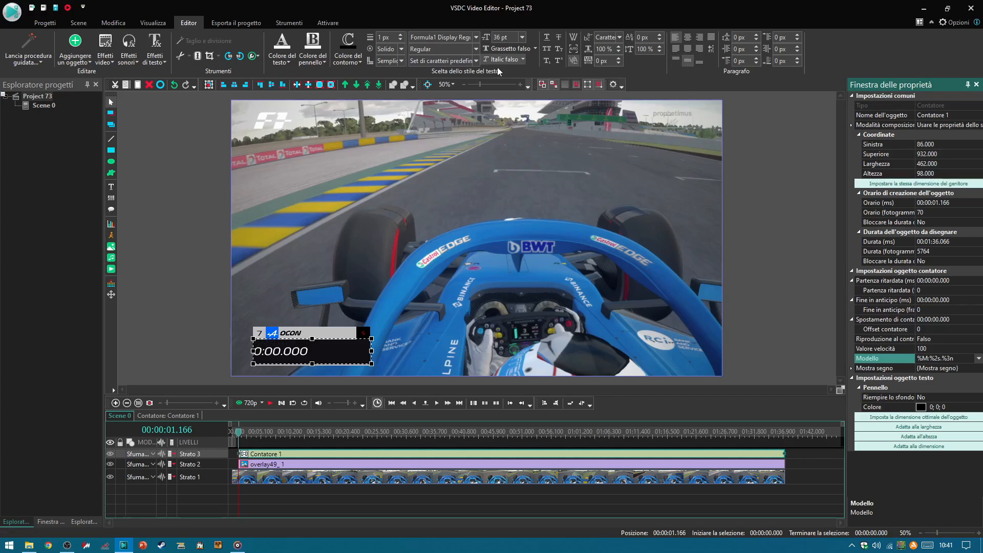
# Set the counter's font size to 63.75 pt and narrow its box from the left edge to about 426 px wide.
pyautogui.click(494, 39)
pyautogui.doubleClick(493, 41)
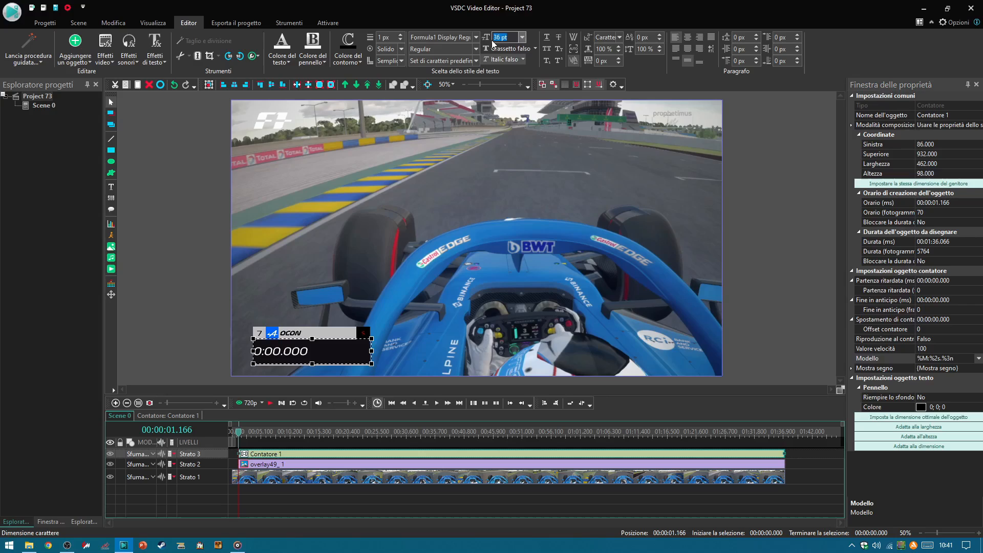
pyautogui.write('63.75')
pyautogui.press('Return')
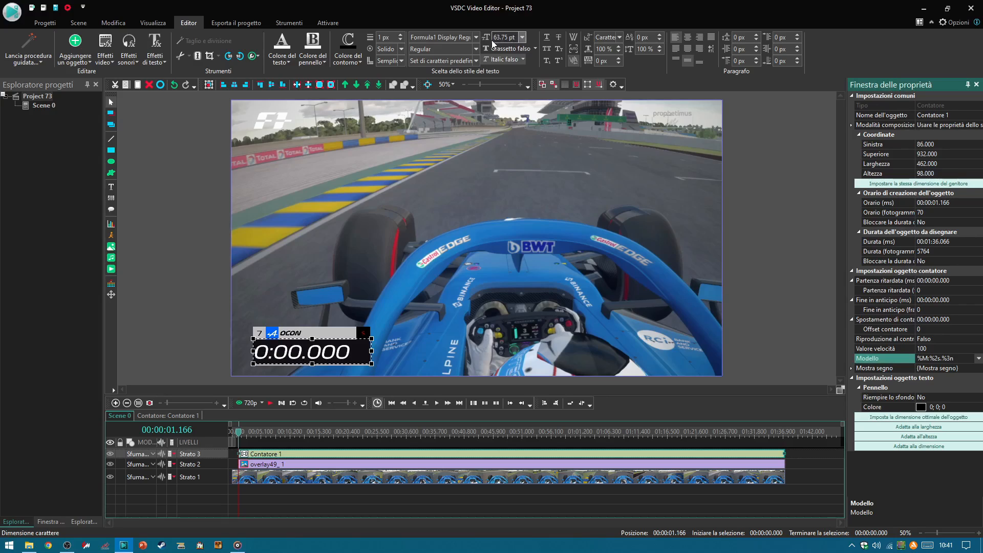
pyautogui.moveTo(253, 350); pyautogui.dragTo(263, 352)
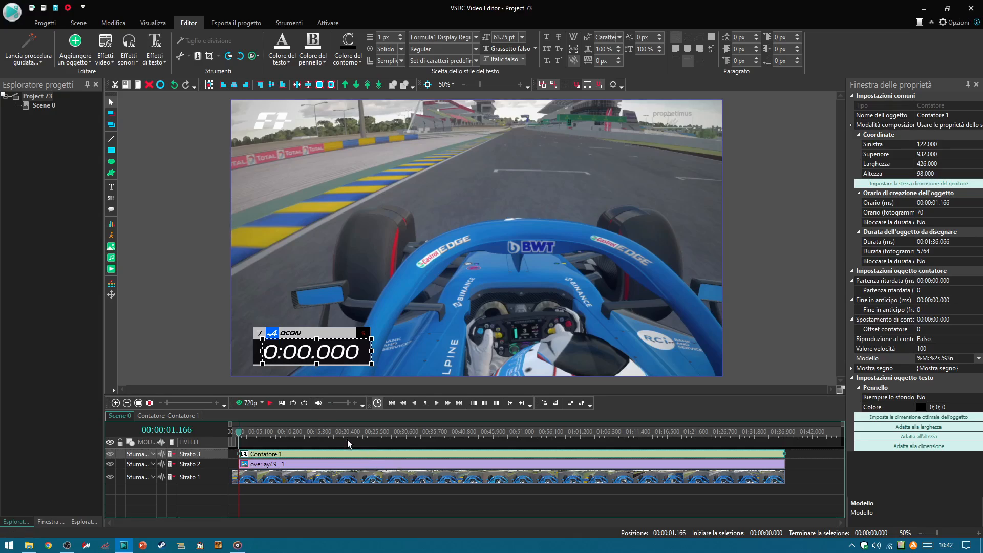
# Add a transparency video effect to the counter, positioned from the scene start, and return to Scene 0.
pyautogui.rightClick(274, 456)
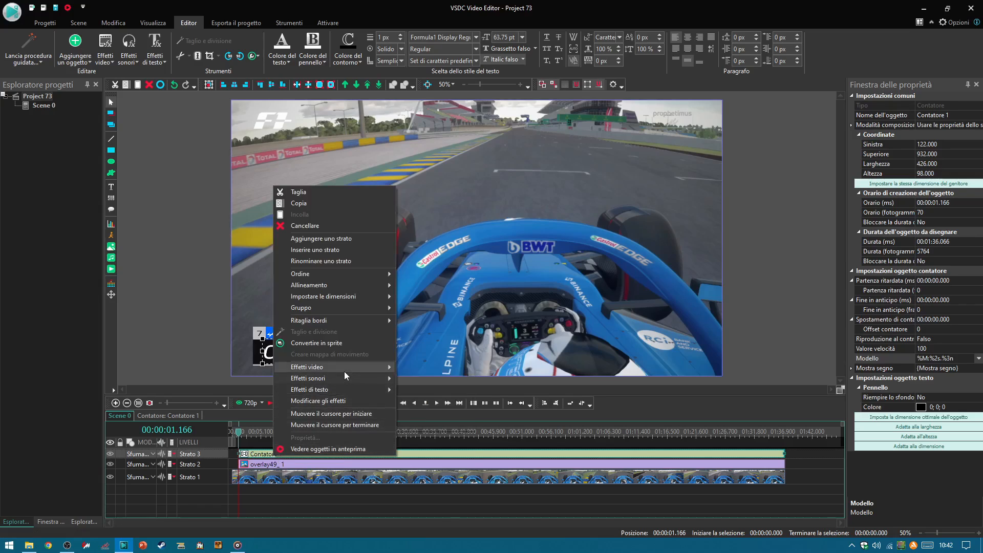
pyautogui.click(503, 416)
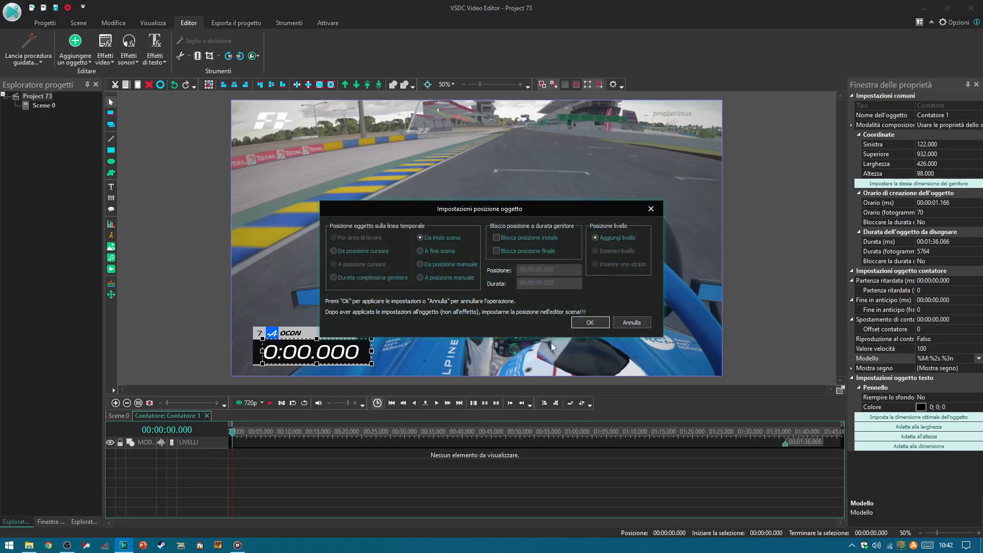
pyautogui.click(590, 322)
pyautogui.click(118, 416)
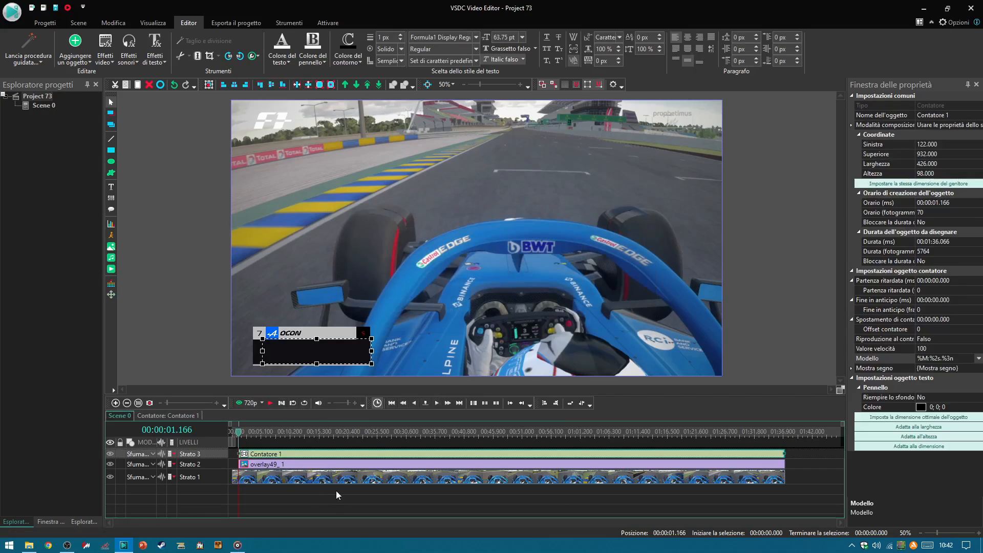
# Apply the same transparency effect from the overlay49 clip, positioned from the scene start, and return to Scene 0.
pyautogui.rightClick(323, 466)
pyautogui.moveTo(387, 375)
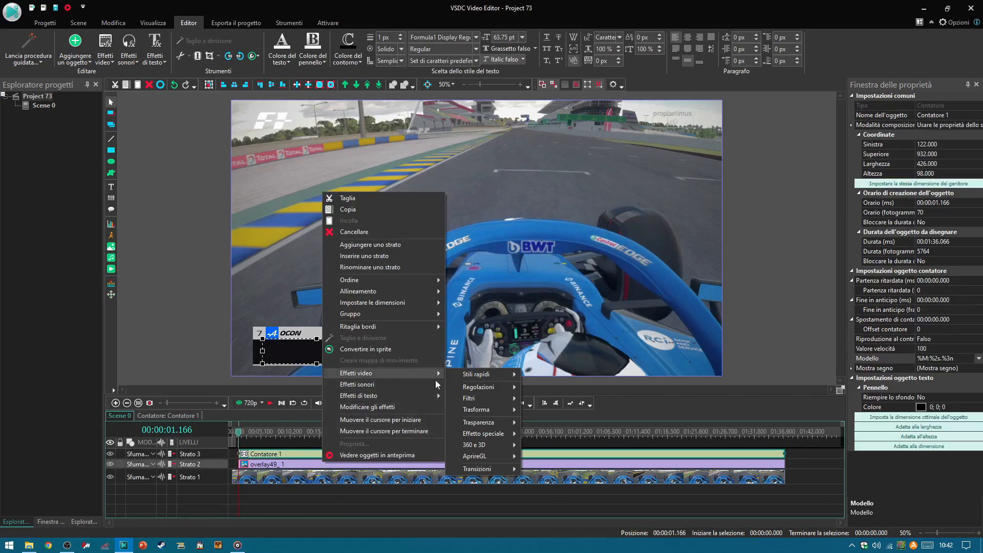
pyautogui.moveTo(497, 420)
pyautogui.click(563, 423)
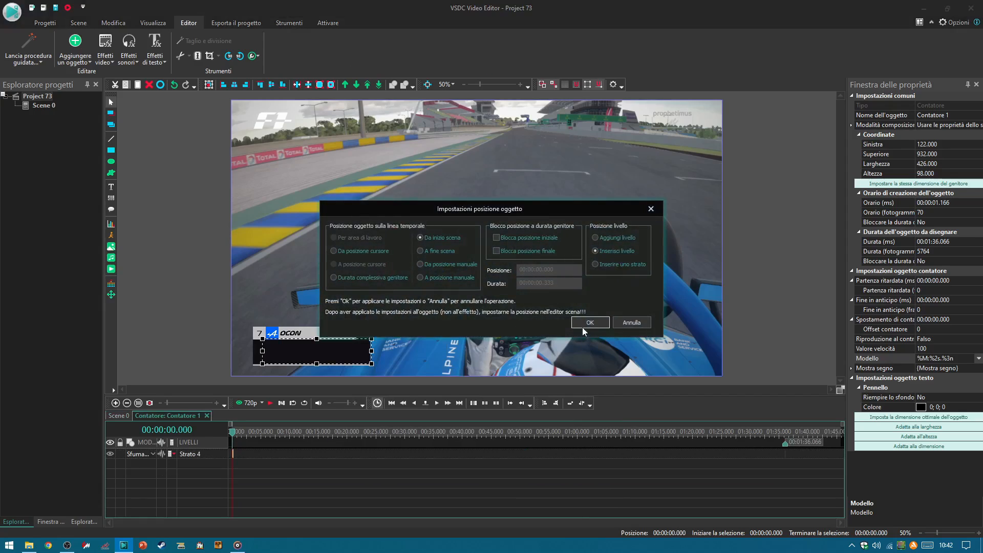
pyautogui.click(589, 322)
pyautogui.click(121, 416)
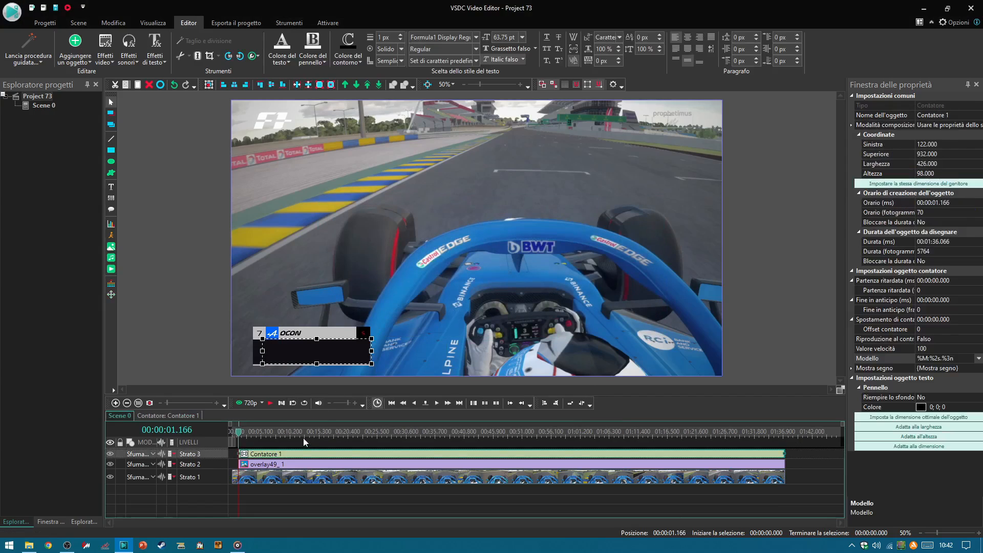
# Play the video to about 00:00:04.066 and set the counter's delayed start to 174 frames so it reads zero there.
pyautogui.click(247, 433)
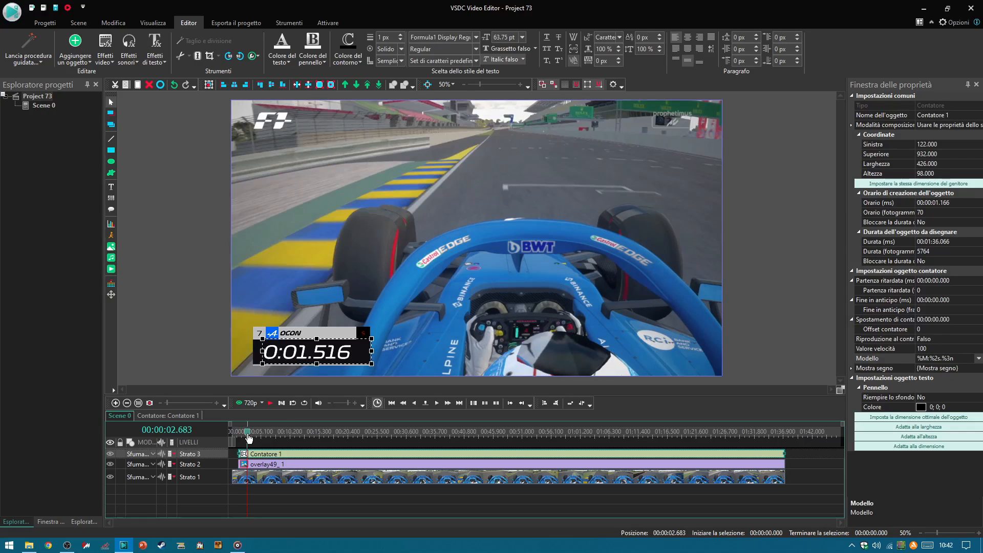
pyautogui.press('space')
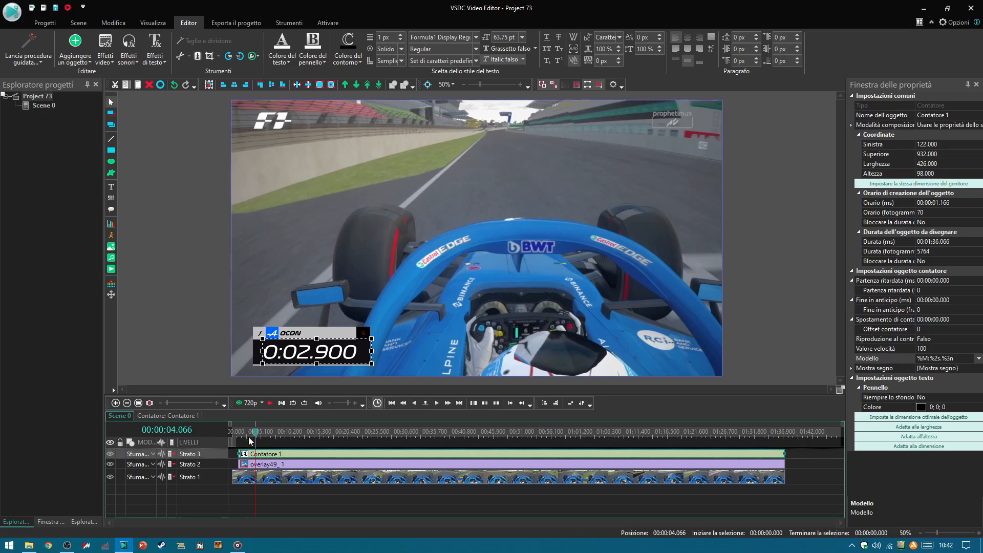
pyautogui.click(953, 290)
pyautogui.write('14')
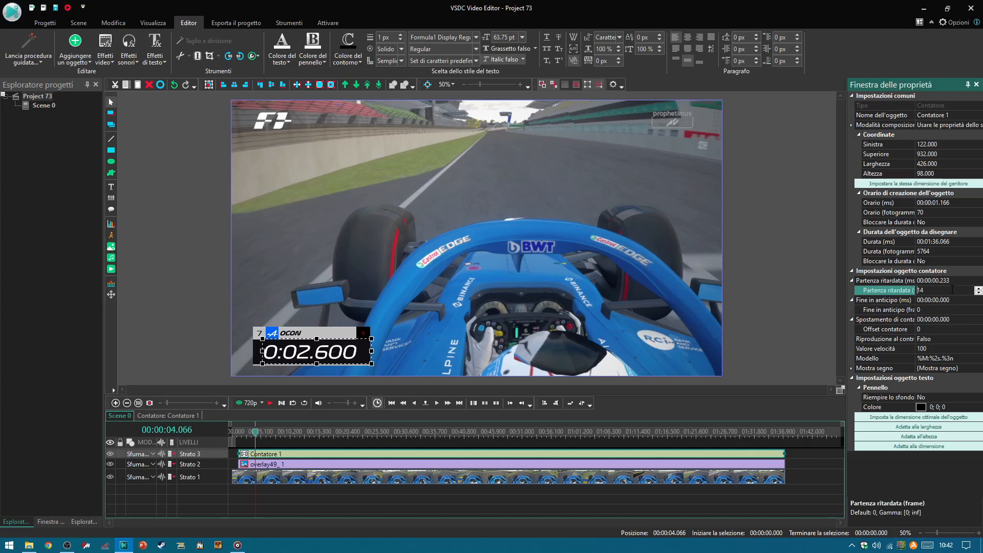
pyautogui.press('Up')
pyautogui.press('Up')
pyautogui.press('Up')
pyautogui.press('Up')
pyautogui.press('Up')
pyautogui.press('Up')
pyautogui.press('Up')
pyautogui.press('Up')
pyautogui.press('Up')
pyautogui.press('Up')
pyautogui.press('Up')
pyautogui.press('Up')
pyautogui.press('Up')
pyautogui.press('Up')
pyautogui.press('Up')
pyautogui.press('Up')
pyautogui.press('Up')
pyautogui.press('Up')
pyautogui.press('Up')
pyautogui.press('Up')
pyautogui.press('Up')
pyautogui.press('Up')
pyautogui.press('Up')
pyautogui.press('Up')
pyautogui.press('Up')
pyautogui.press('Up')
pyautogui.press('Up')
pyautogui.press('Up')
pyautogui.press('Up')
pyautogui.press('Up')
pyautogui.press('Up')
pyautogui.press('Up')
pyautogui.press('Up')
pyautogui.press('Up')
pyautogui.press('Up')
pyautogui.press('Up')
pyautogui.press('Up')
pyautogui.press('Up')
pyautogui.press('Up')
pyautogui.press('Up')
pyautogui.press('Up')
pyautogui.press('Up')
pyautogui.press('Up')
pyautogui.press('Up')
pyautogui.press('Up')
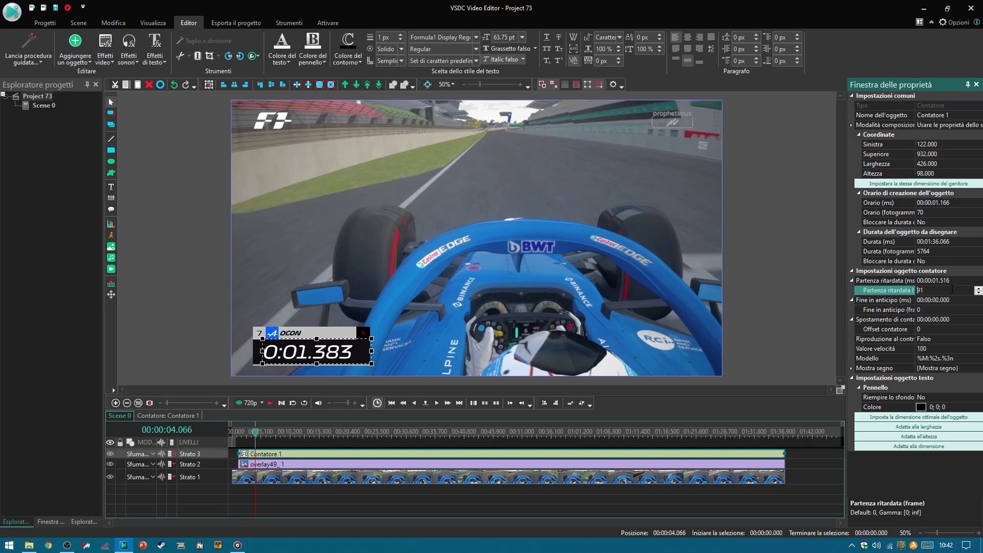
pyautogui.press('Up')
pyautogui.press('Up')
pyautogui.press('Up')
pyautogui.press('Up')
pyautogui.press('Up')
pyautogui.press('Up')
pyautogui.press('Up')
pyautogui.press('Up')
pyautogui.press('Up')
pyautogui.press('Up')
pyautogui.press('Up')
pyautogui.press('Up')
pyautogui.press('Up')
pyautogui.press('Up')
pyautogui.press('Up')
pyautogui.press('Up')
pyautogui.press('Up')
pyautogui.press('Up')
pyautogui.press('Up')
pyautogui.press('Up')
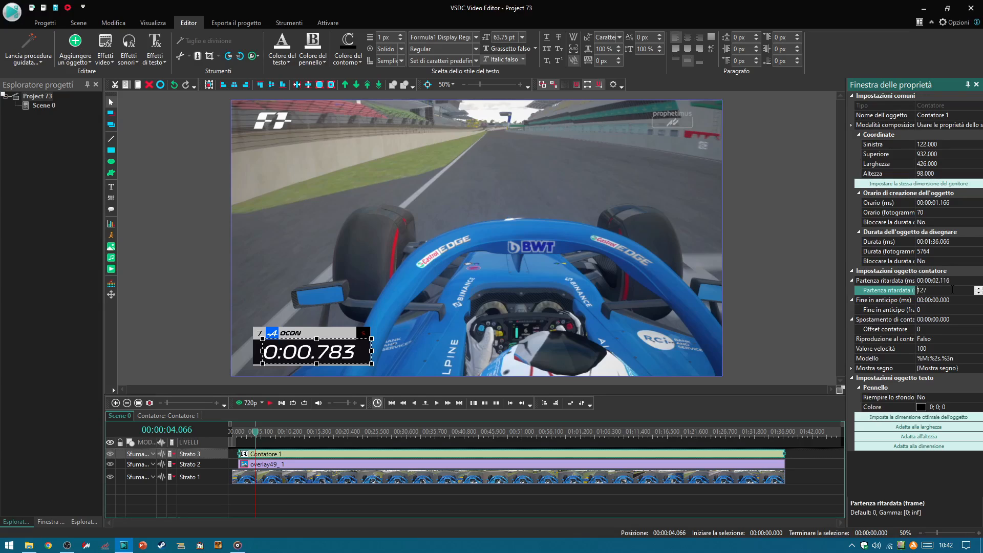
pyautogui.press('Up')
pyautogui.press('Up')
pyautogui.press('Up')
pyautogui.press('Up')
pyautogui.press('Up')
pyautogui.press('Up')
pyautogui.press('Up')
pyautogui.press('Up')
pyautogui.press('Up')
pyautogui.press('Up')
pyautogui.press('Up')
pyautogui.press('Up')
pyautogui.press('Up')
pyautogui.press('Up')
pyautogui.press('Up')
pyautogui.press('Up')
pyautogui.press('Up')
pyautogui.press('Up')
pyautogui.press('Up')
pyautogui.press('Up')
pyautogui.press('Up')
pyautogui.press('Up')
pyautogui.press('Up')
pyautogui.press('Up')
pyautogui.press('Up')
pyautogui.press('Up')
pyautogui.press('Up')
pyautogui.press('Up')
pyautogui.press('Up')
pyautogui.press('Up')
pyautogui.press('Up')
pyautogui.press('Up')
pyautogui.press('Up')
pyautogui.press('Up')
pyautogui.press('Up')
pyautogui.press('Up')
pyautogui.press('Down')
pyautogui.press('Down')
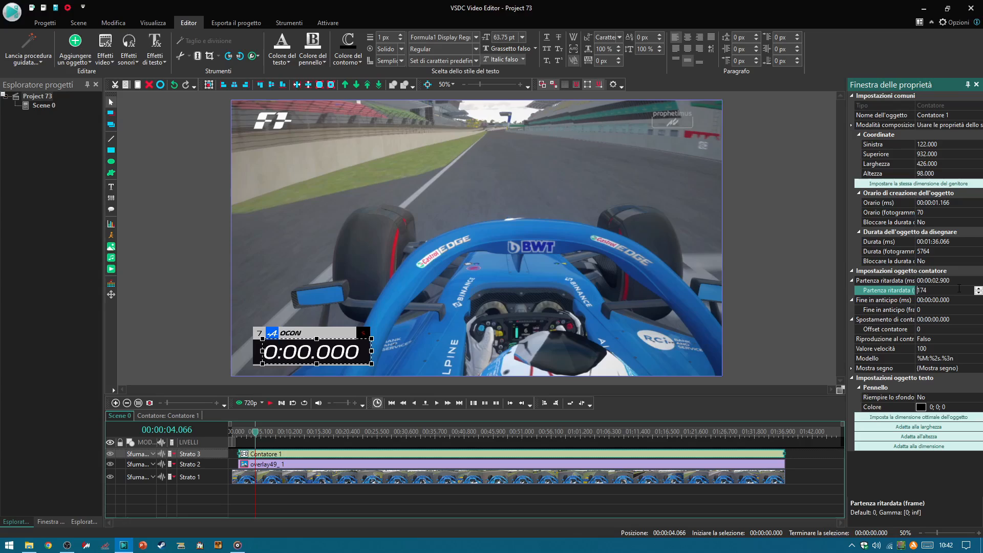
pyautogui.press('Up')
# Play the end of the lap up to about 00:01:21.116 and trim the counter clip's end to that point.
pyautogui.click(634, 433)
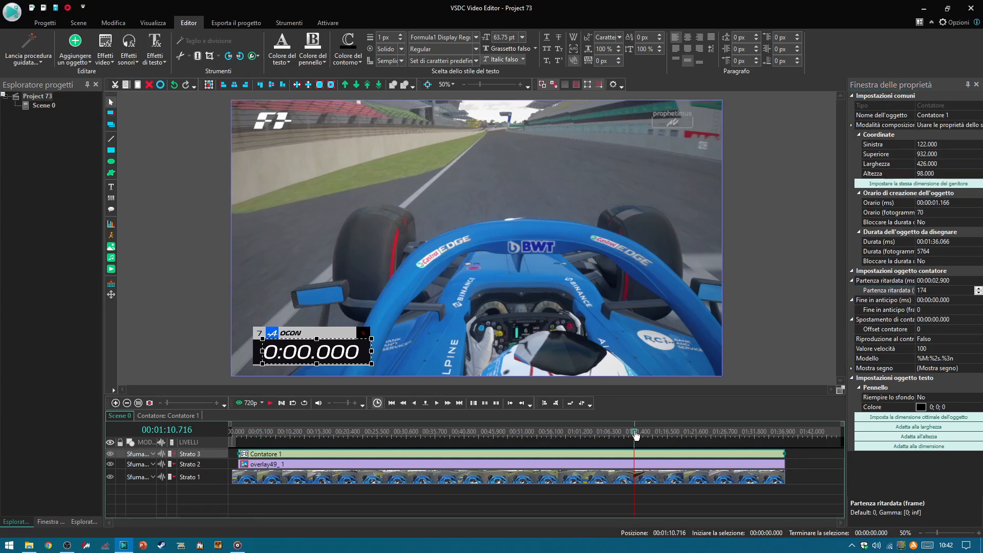
pyautogui.click(681, 431)
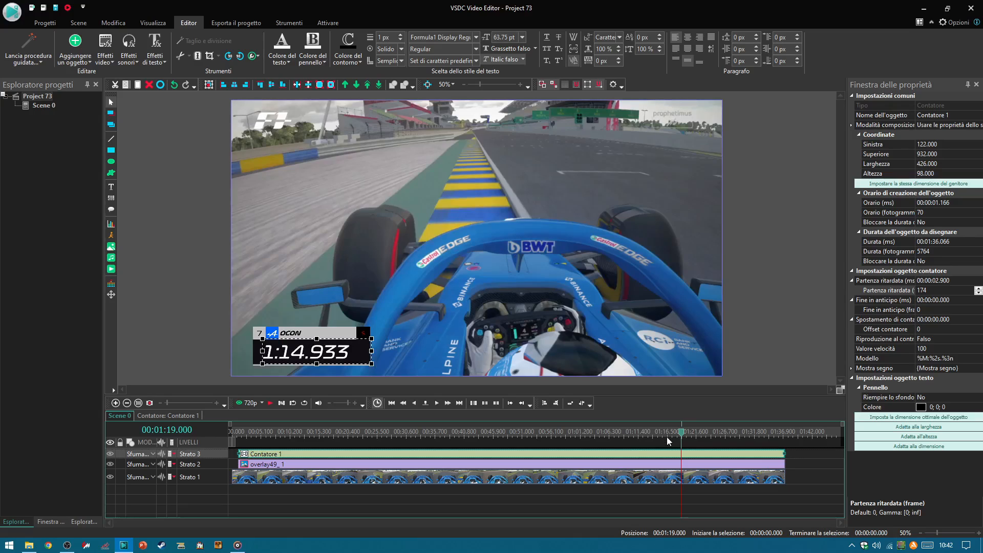
pyautogui.press('space')
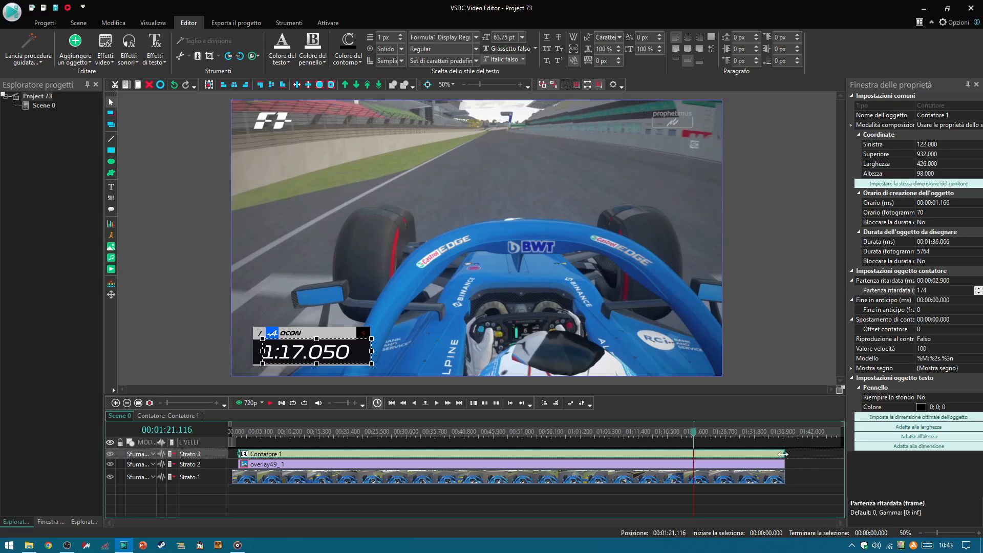
pyautogui.moveTo(784, 454); pyautogui.dragTo(693, 452)
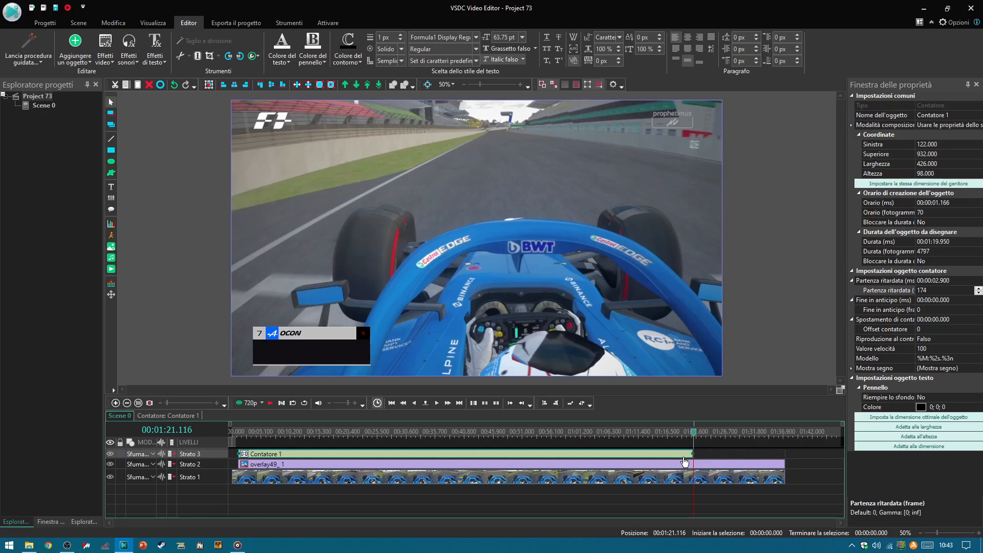
# Duplicate the trimmed counter clip and move the copy on the timeline to finish at the overlay clip's end.
pyautogui.hotkey('ctrl', 'c')
pyautogui.hotkey('ctrl', 'v')
pyautogui.moveTo(684, 455); pyautogui.dragTo(775, 456)
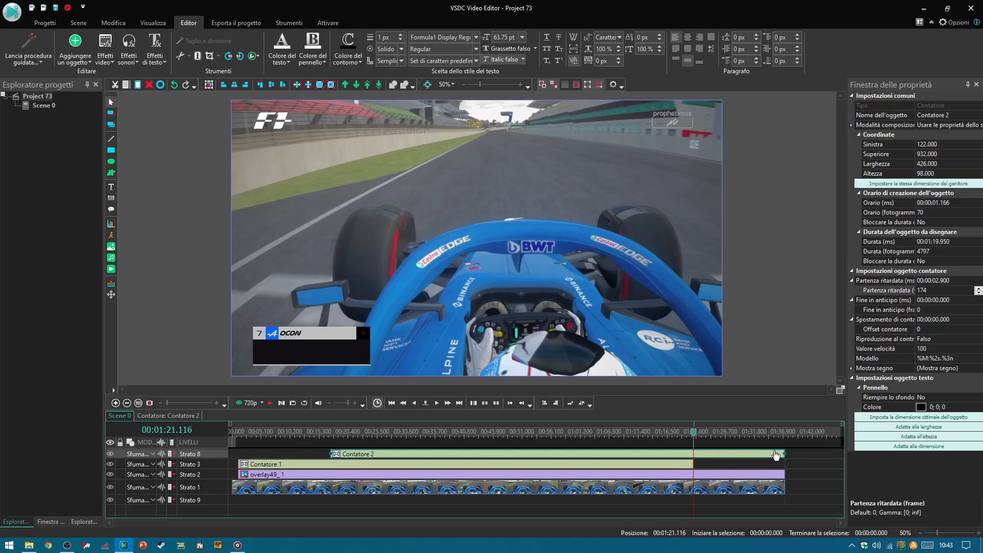
# Delete the empty layer Strato 9 and return from the copied counter's own timeline to Scene 0.
pyautogui.doubleClick(386, 454)
pyautogui.moveTo(385, 451); pyautogui.dragTo(200, 499)
pyautogui.press('Delete')
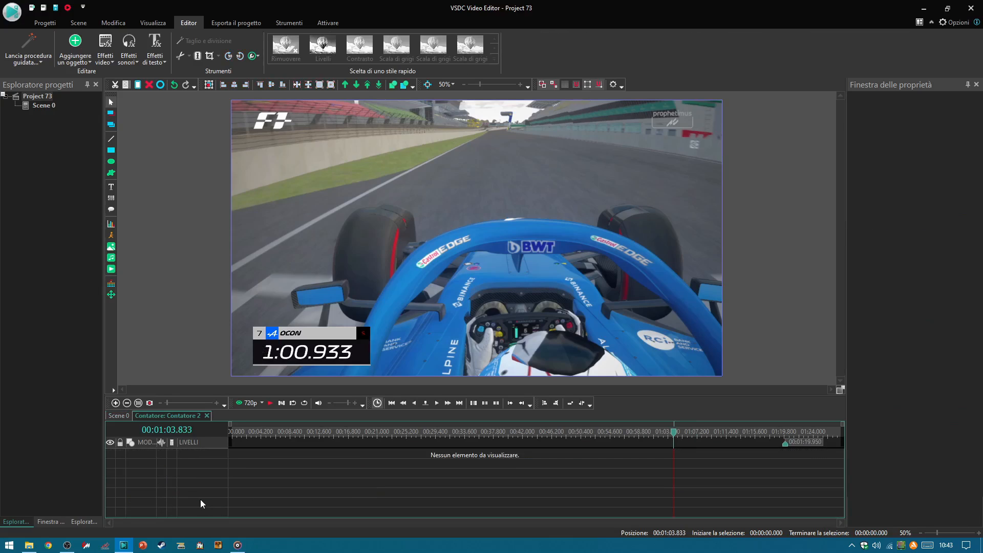
pyautogui.click(109, 419)
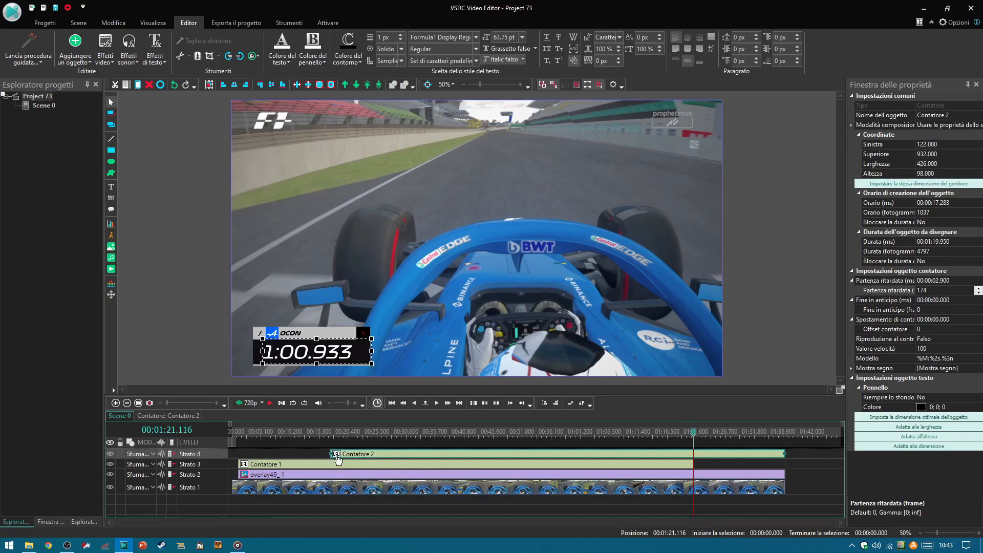
# Trim the start of the Contatore 2 clip to the end of Contatore 1 at 00:01:21.116 and check the lap time one frame earlier.
pyautogui.moveTo(333, 455); pyautogui.dragTo(705, 460)
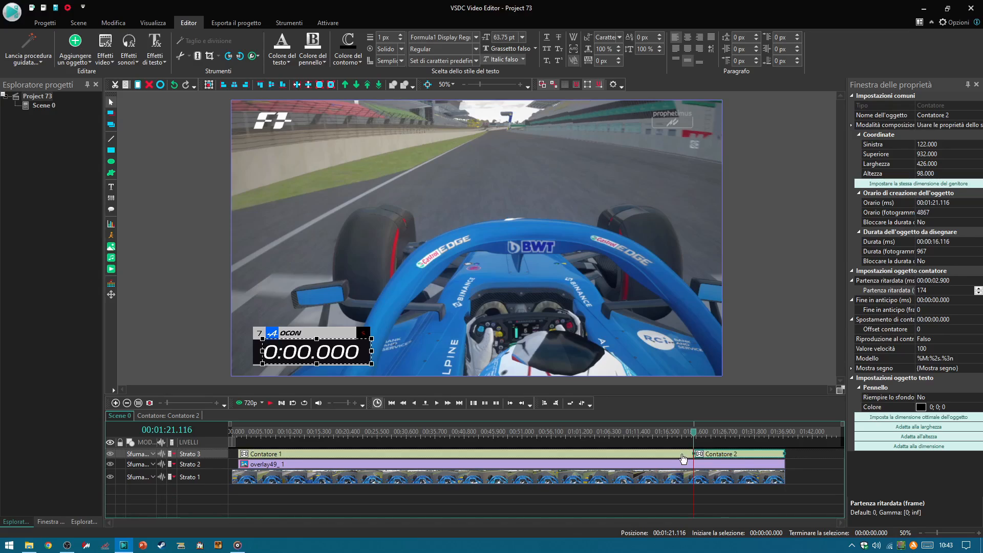
pyautogui.press('Left')
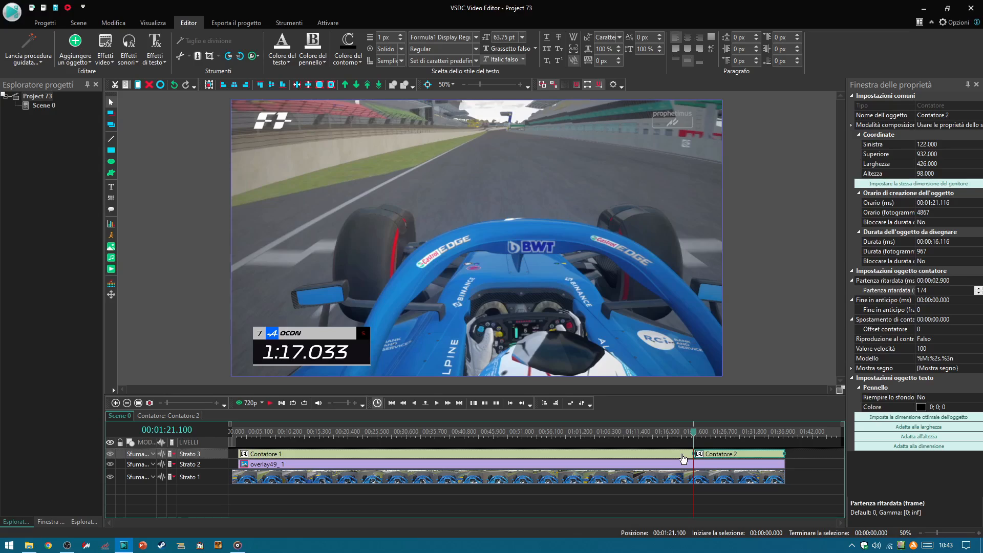
pyautogui.press('Right')
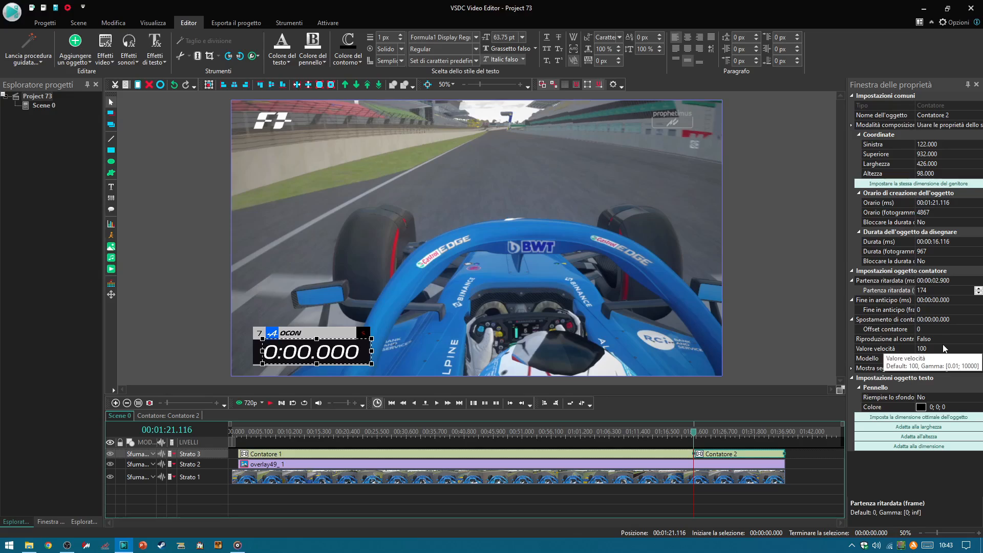
# Set the time offset of the Contatore 2 counter to 00:01:17.033.
pyautogui.click(951, 320)
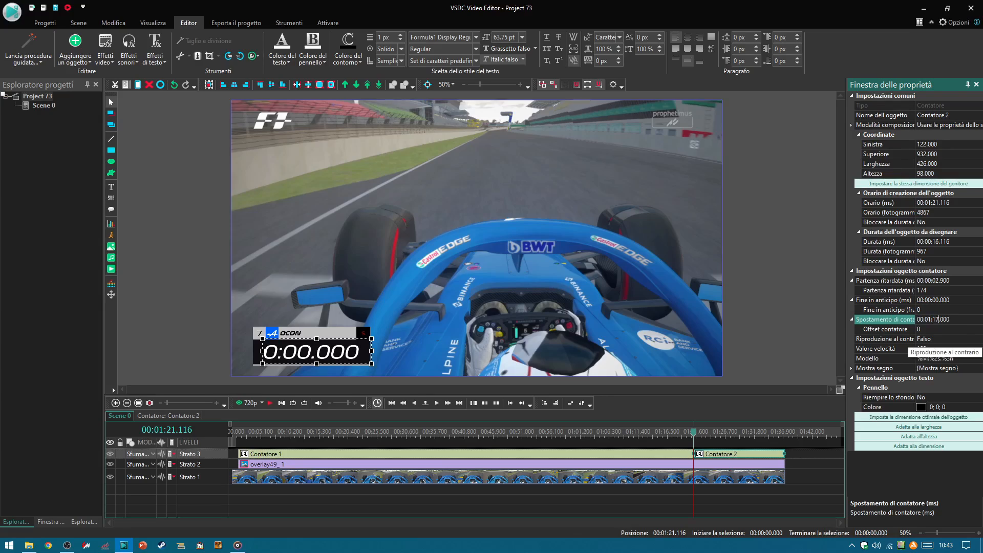
pyautogui.press('BackSpace')
pyautogui.press('BackSpace')
pyautogui.write('33')
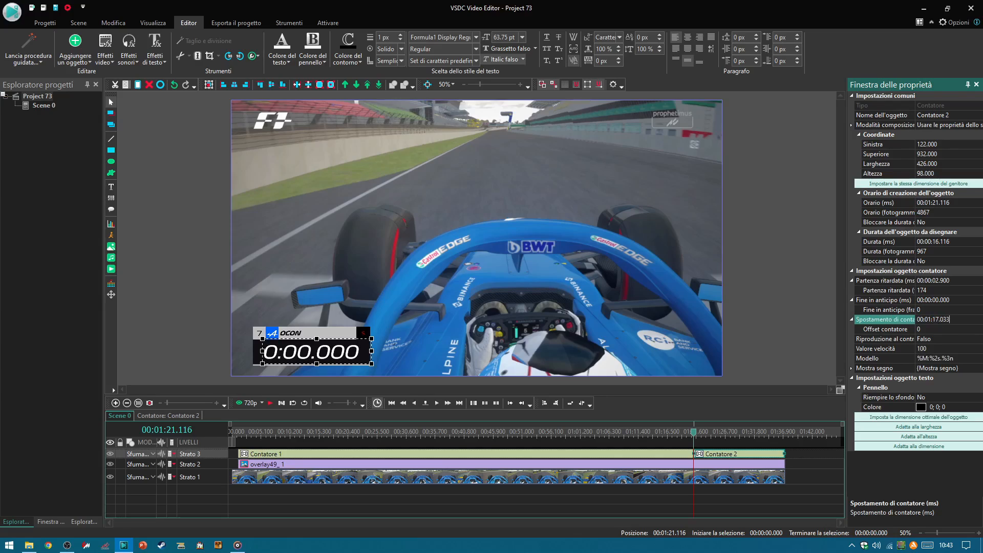
pyautogui.press('Return')
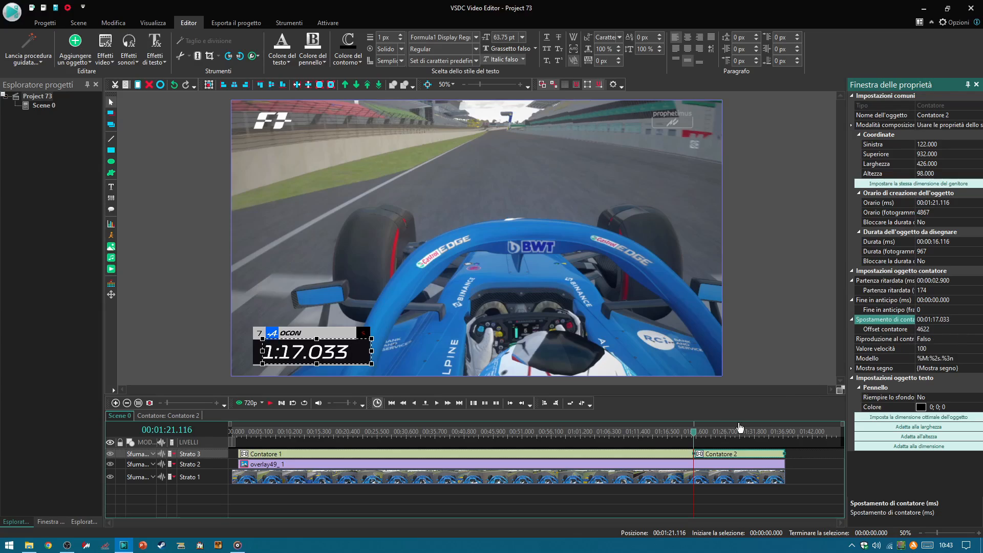
# Play the video from about 00:01:18.550 to 00:01:23.133 to check the transition between the two counters.
pyautogui.click(679, 433)
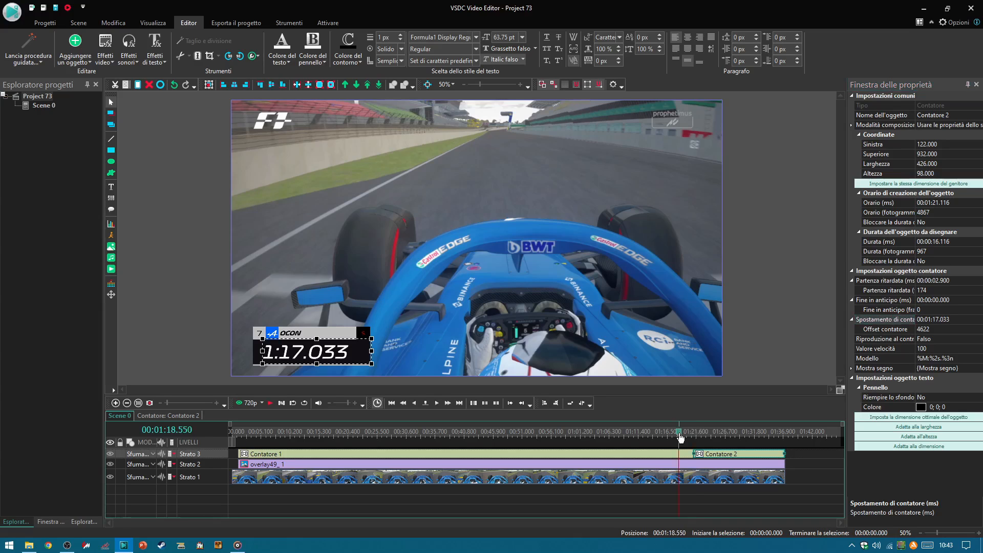
pyautogui.press('space')
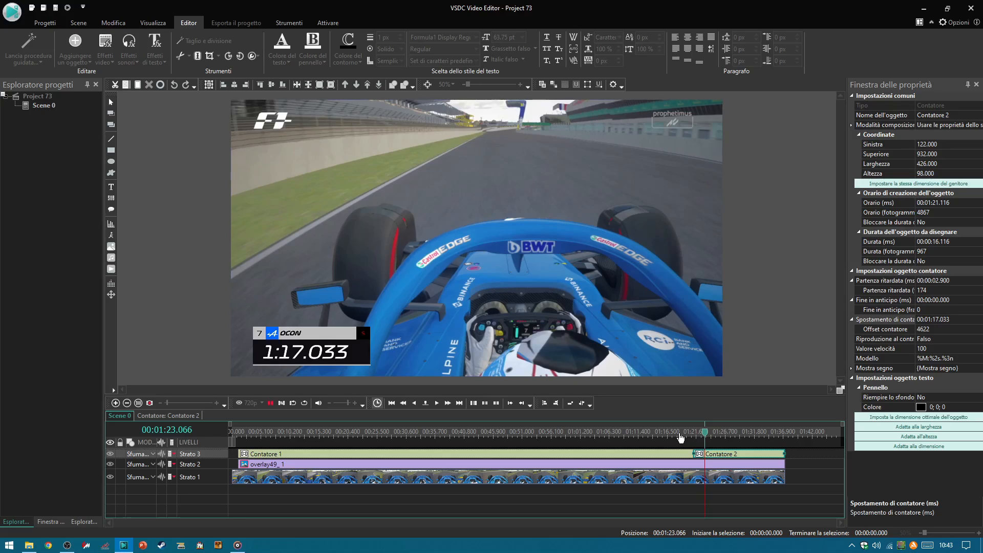
pyautogui.press('space')
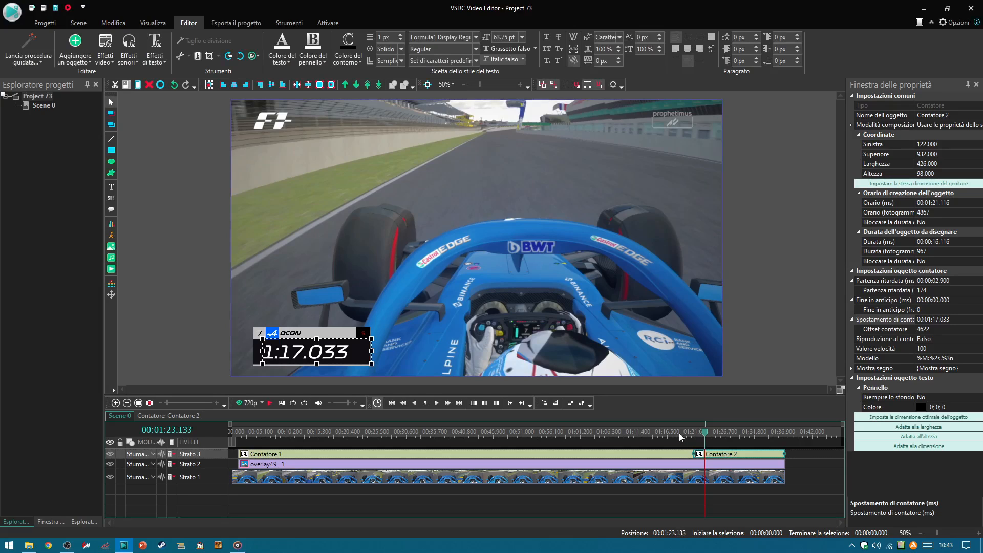